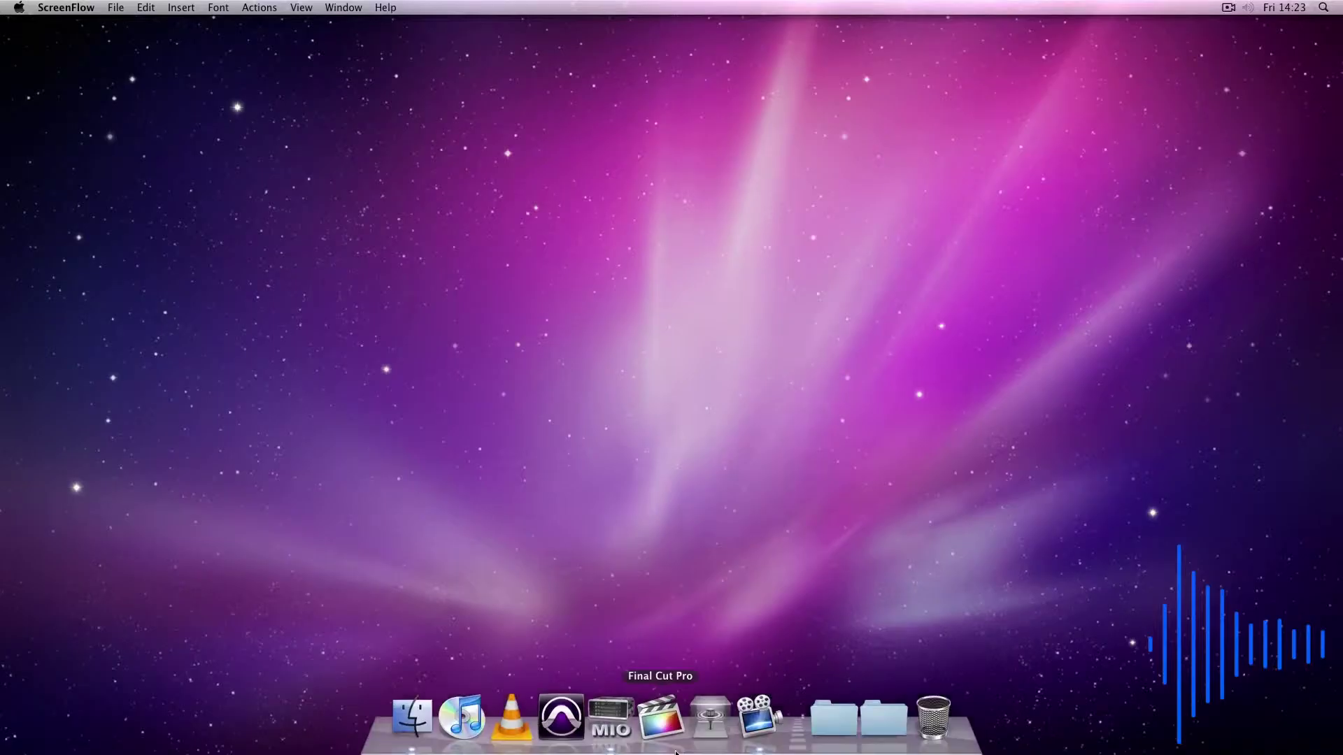
Launch Impulse Response Utility and create a new project with the Mono configuration
left_click(710, 742)
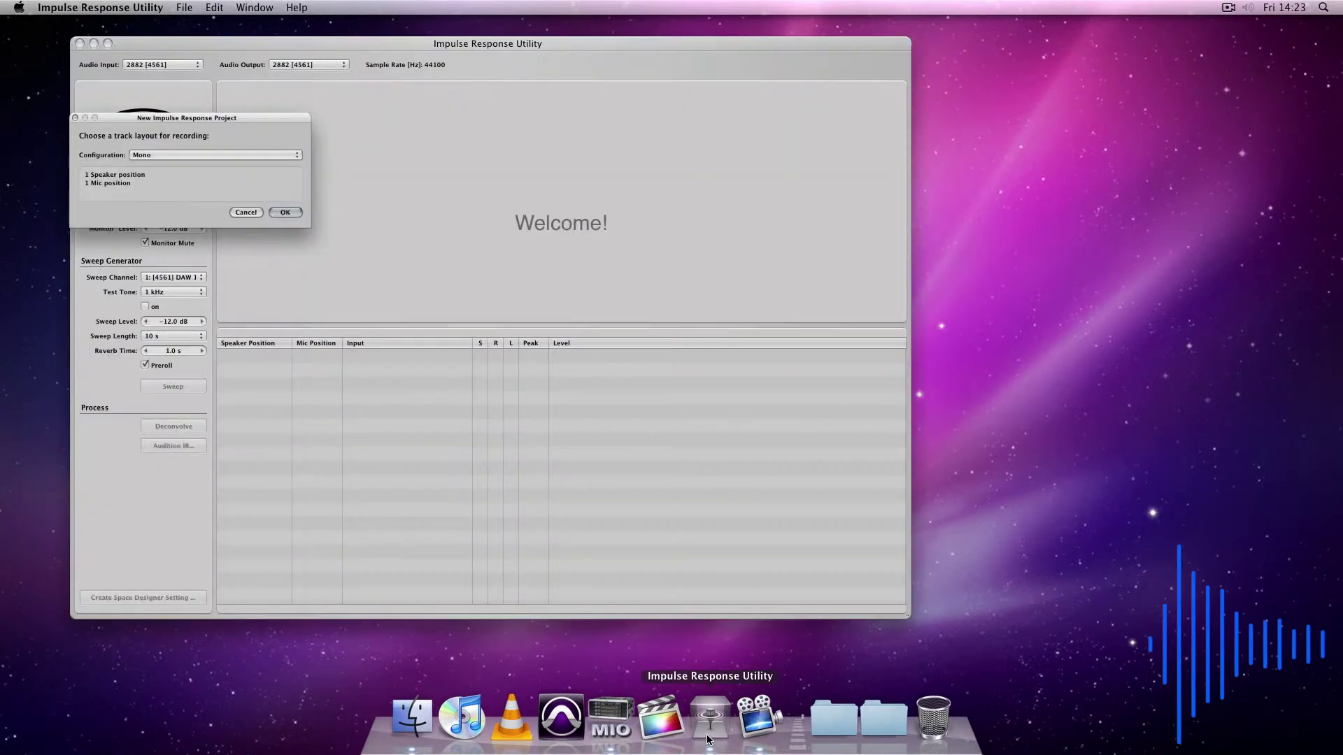
left_click(252, 155)
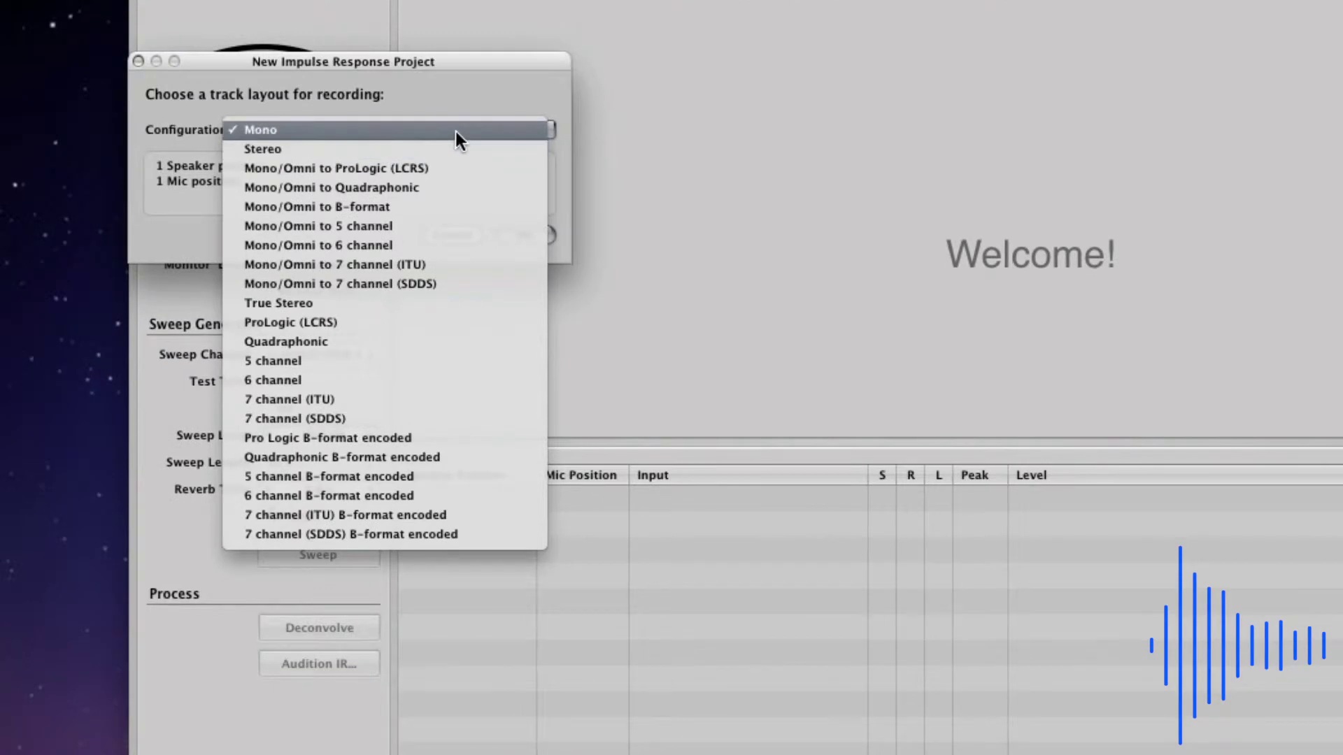
left_click(454, 129)
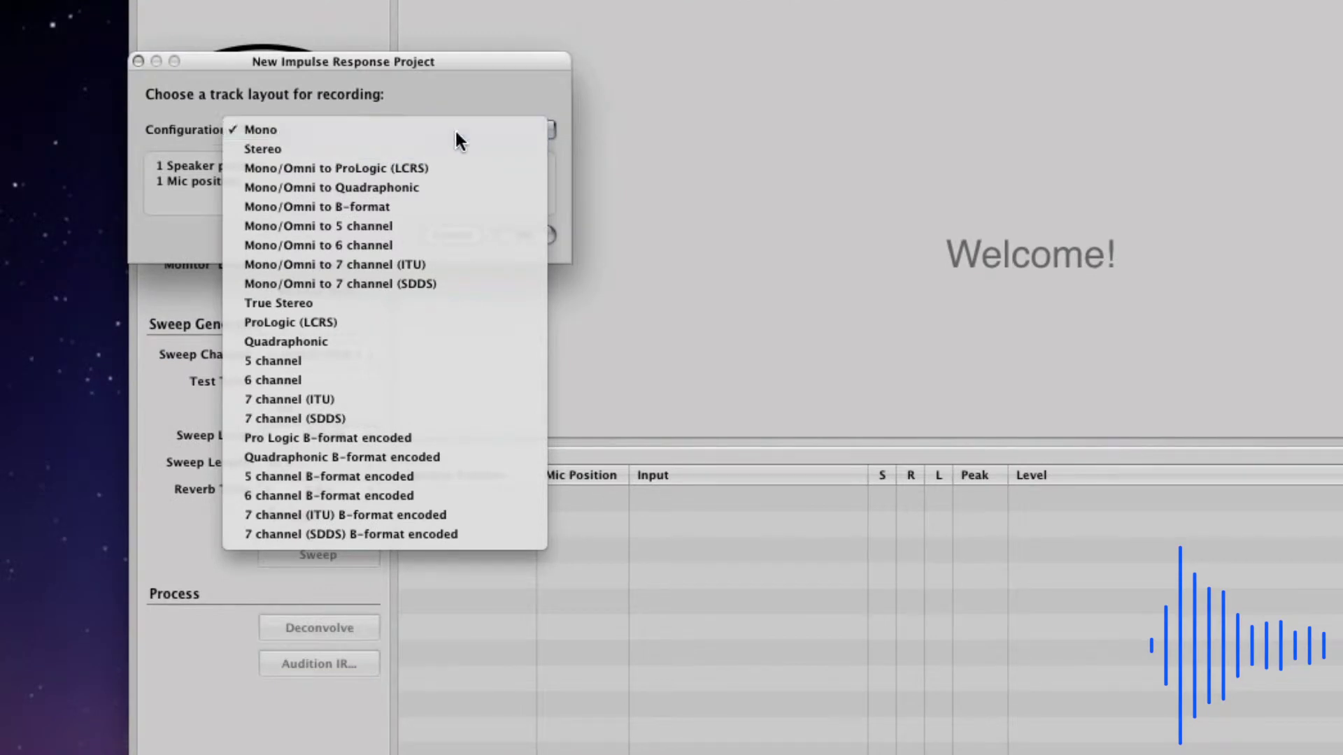
left_click(524, 235)
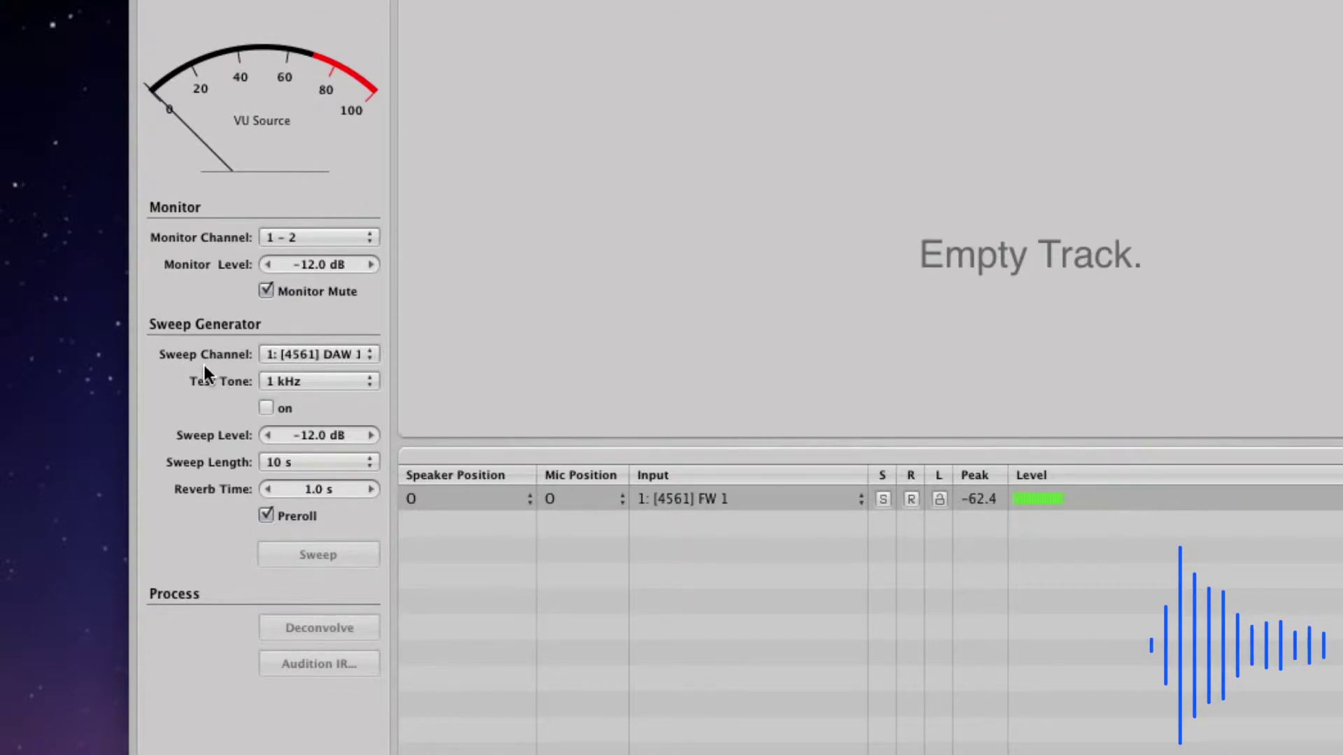
left_click(341, 354)
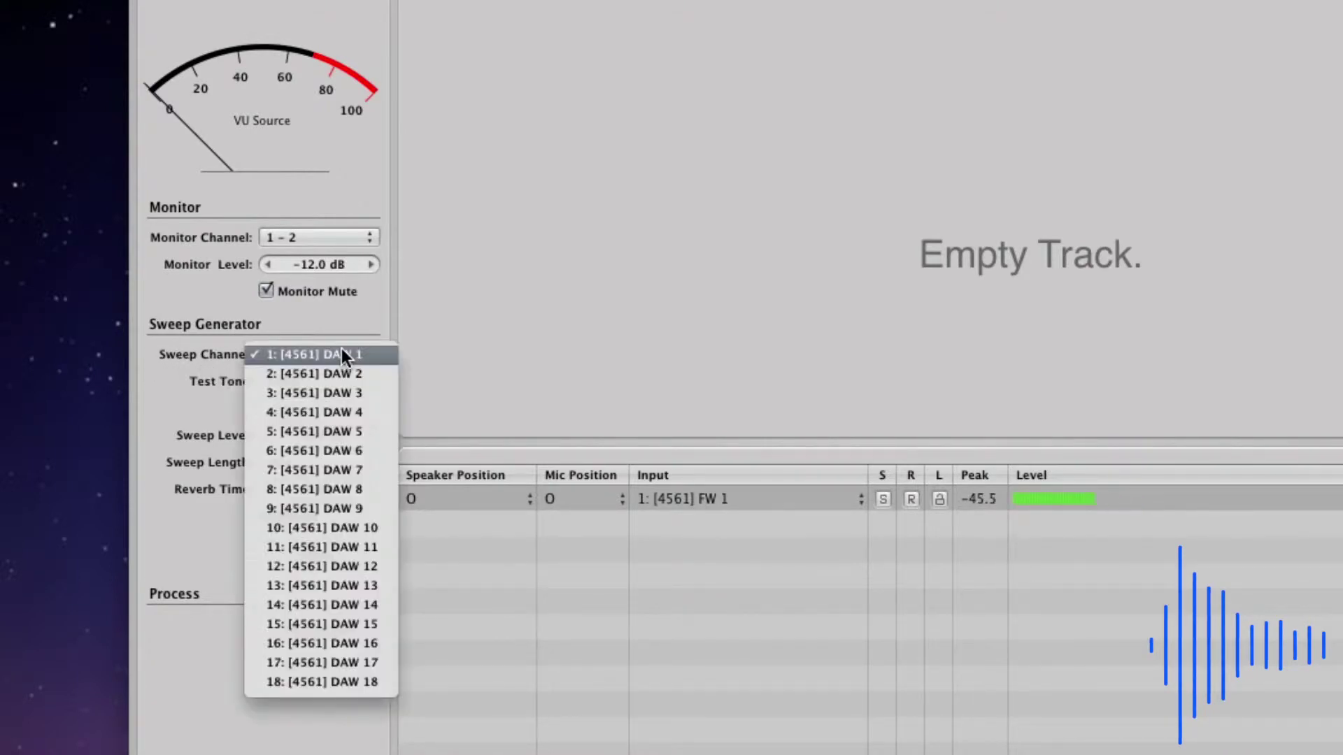
left_click(359, 359)
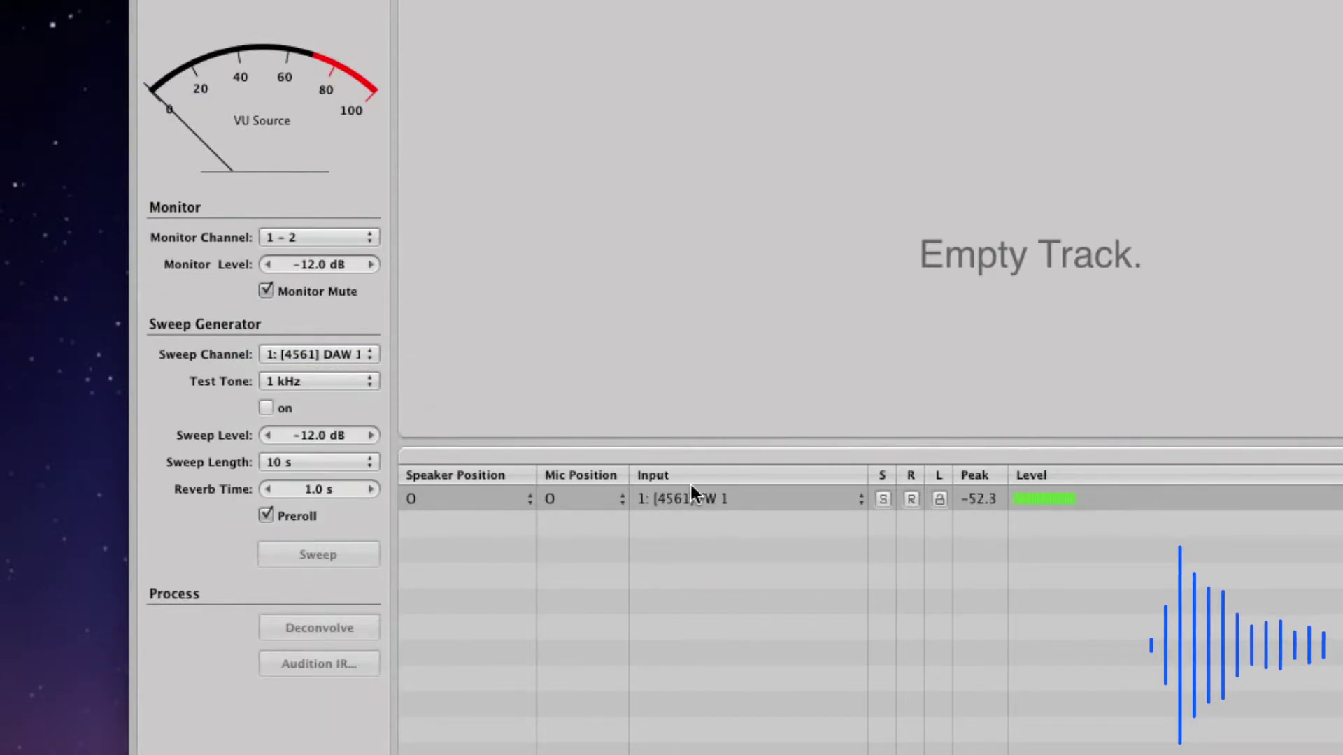
left_click(713, 493)
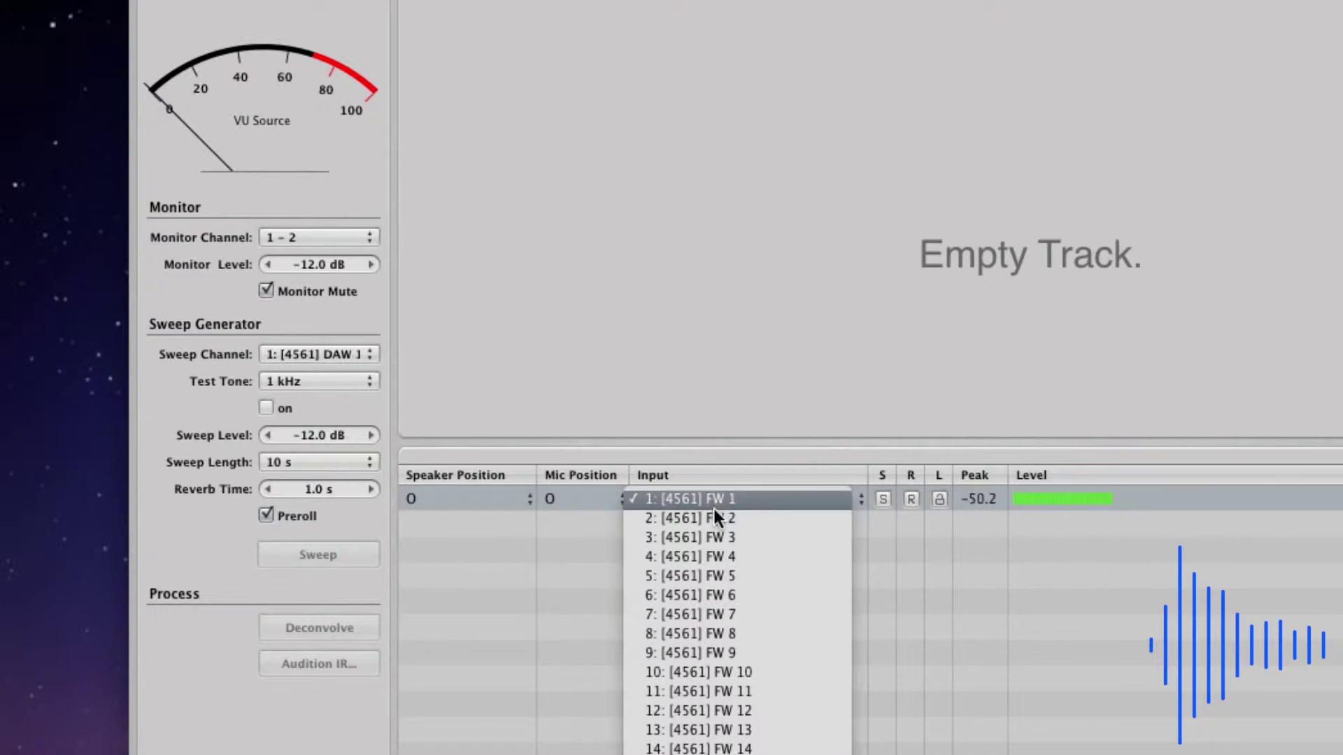
left_click(715, 503)
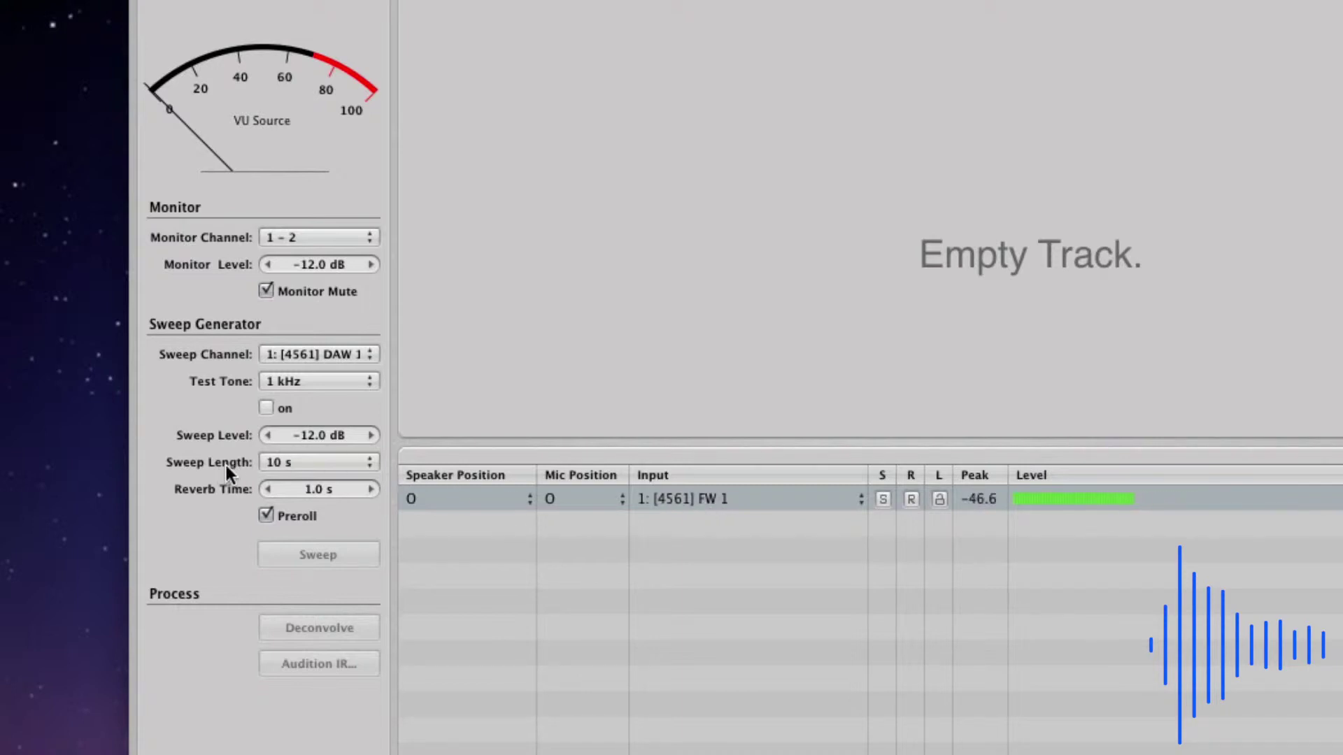
left_click(300, 460)
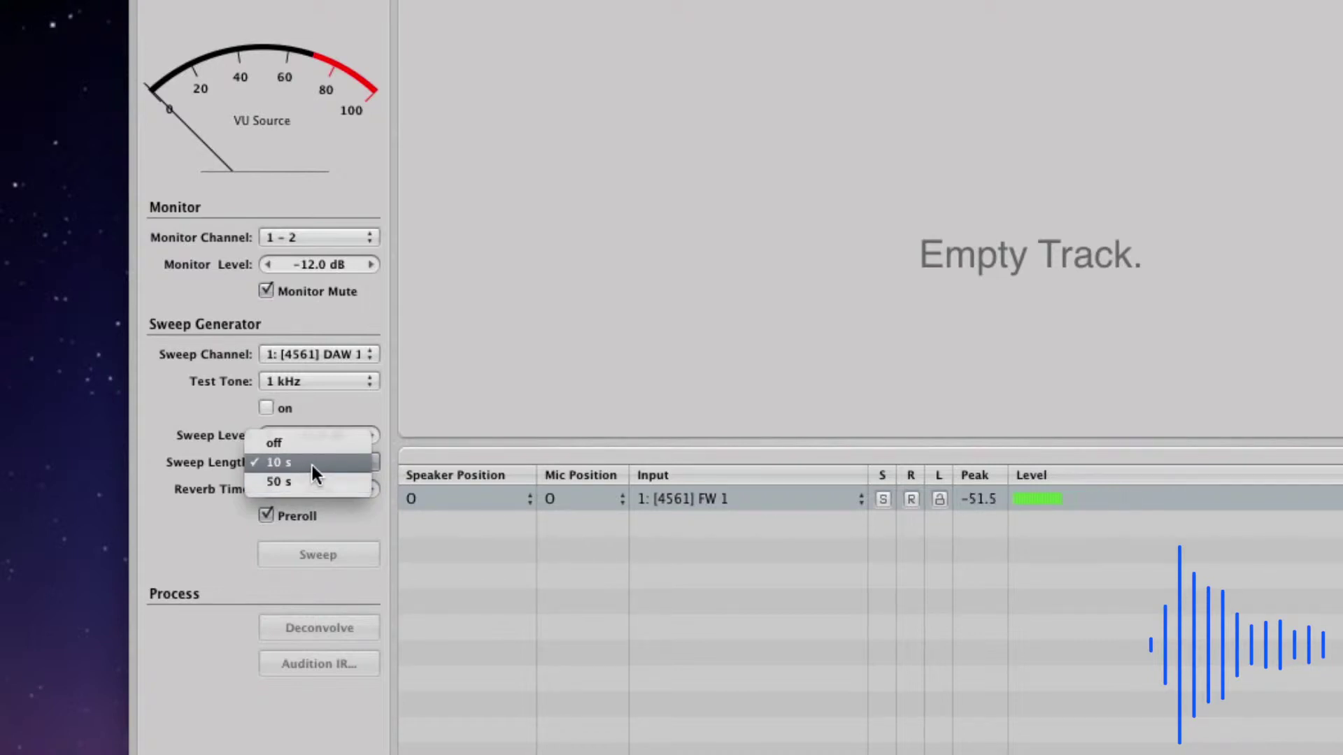
left_click(312, 464)
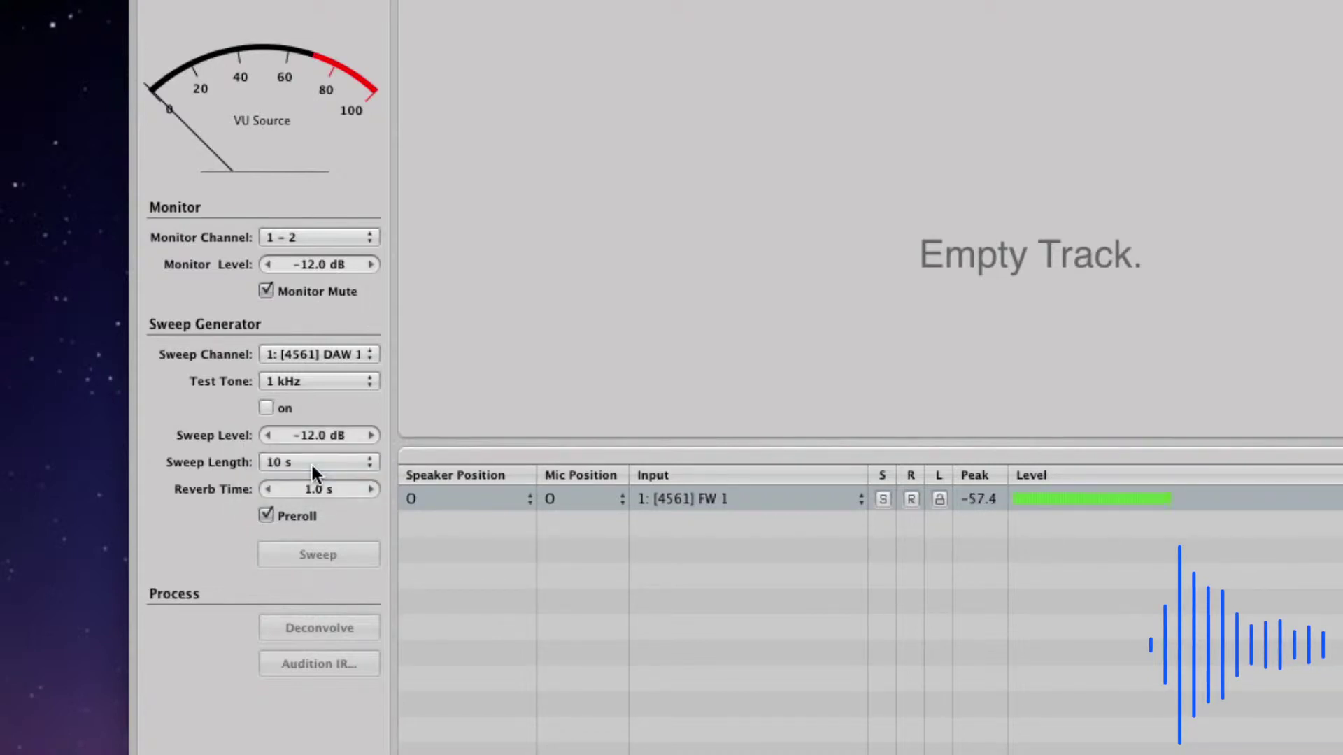
Arm the track and record the sweep, save the project as IR on the Desktop, then deconvolve it
left_click(912, 500)
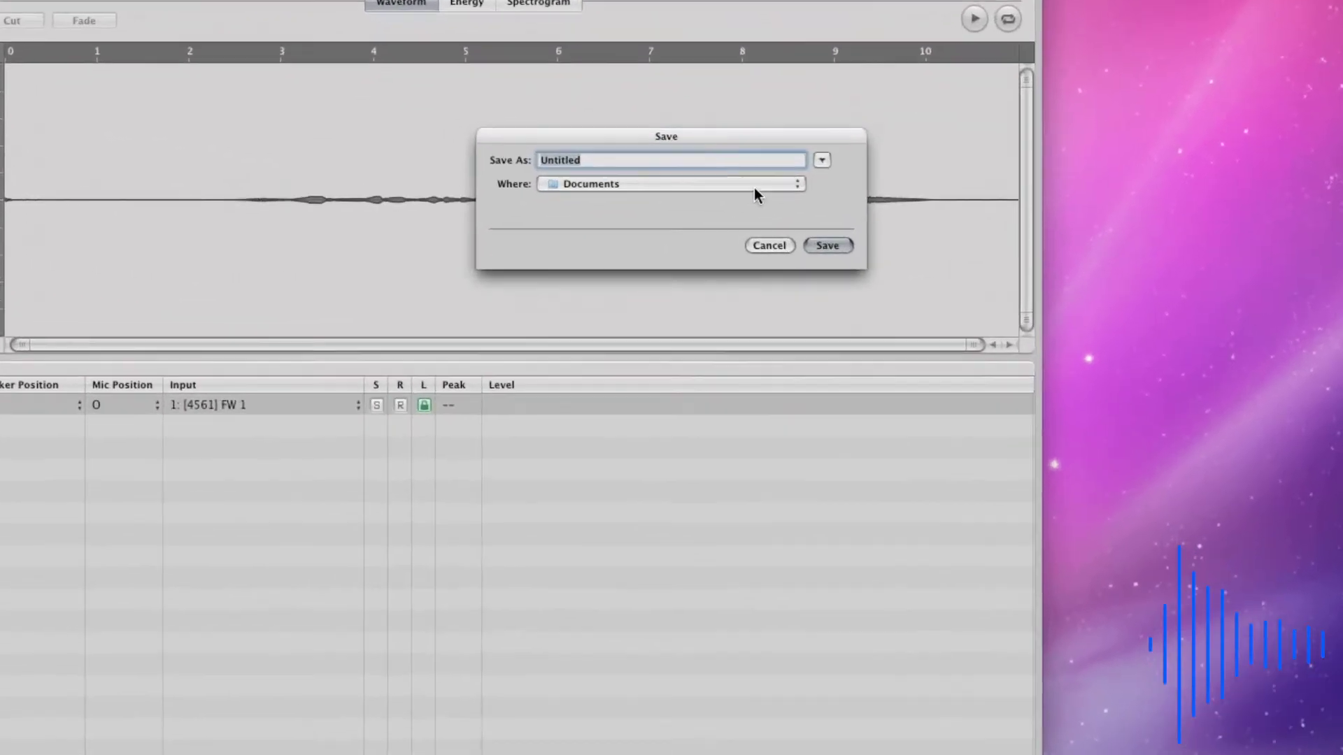
left_click(723, 214)
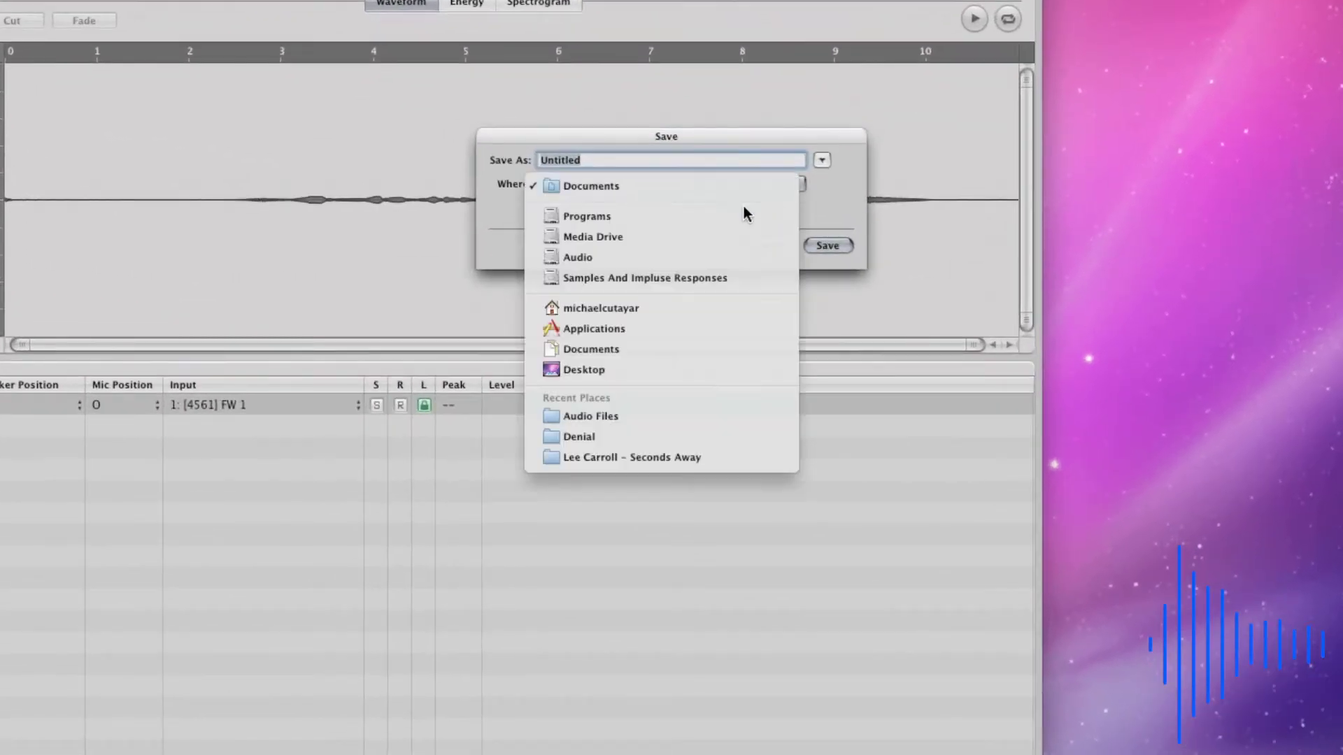
left_click(722, 369)
type("IR")
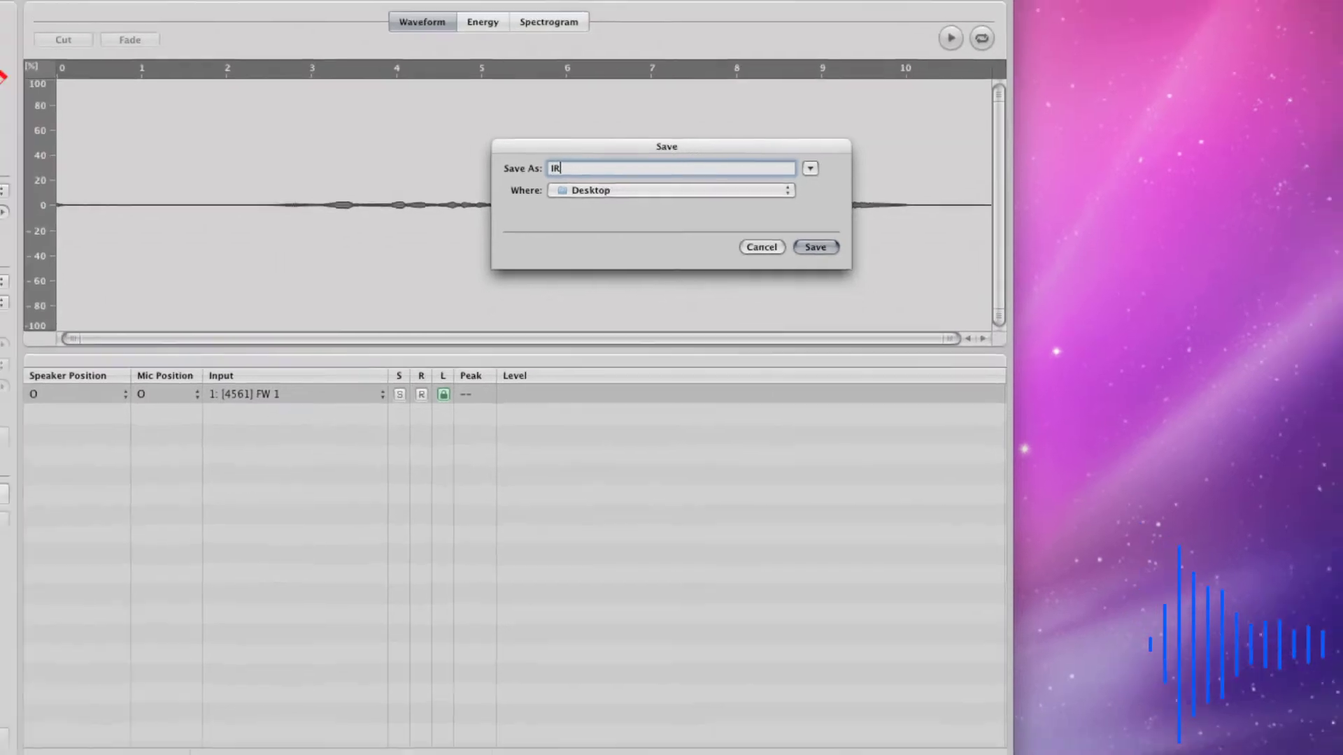
key("Return")
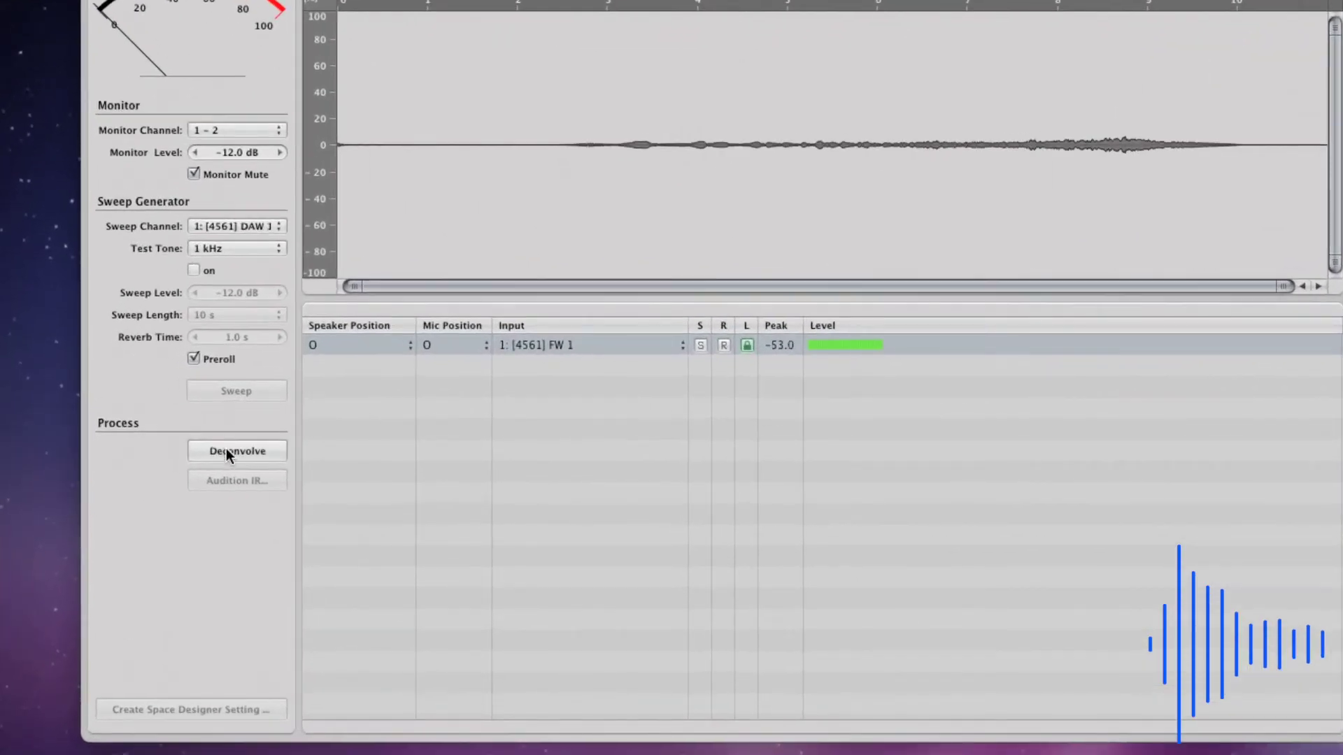
left_click(226, 450)
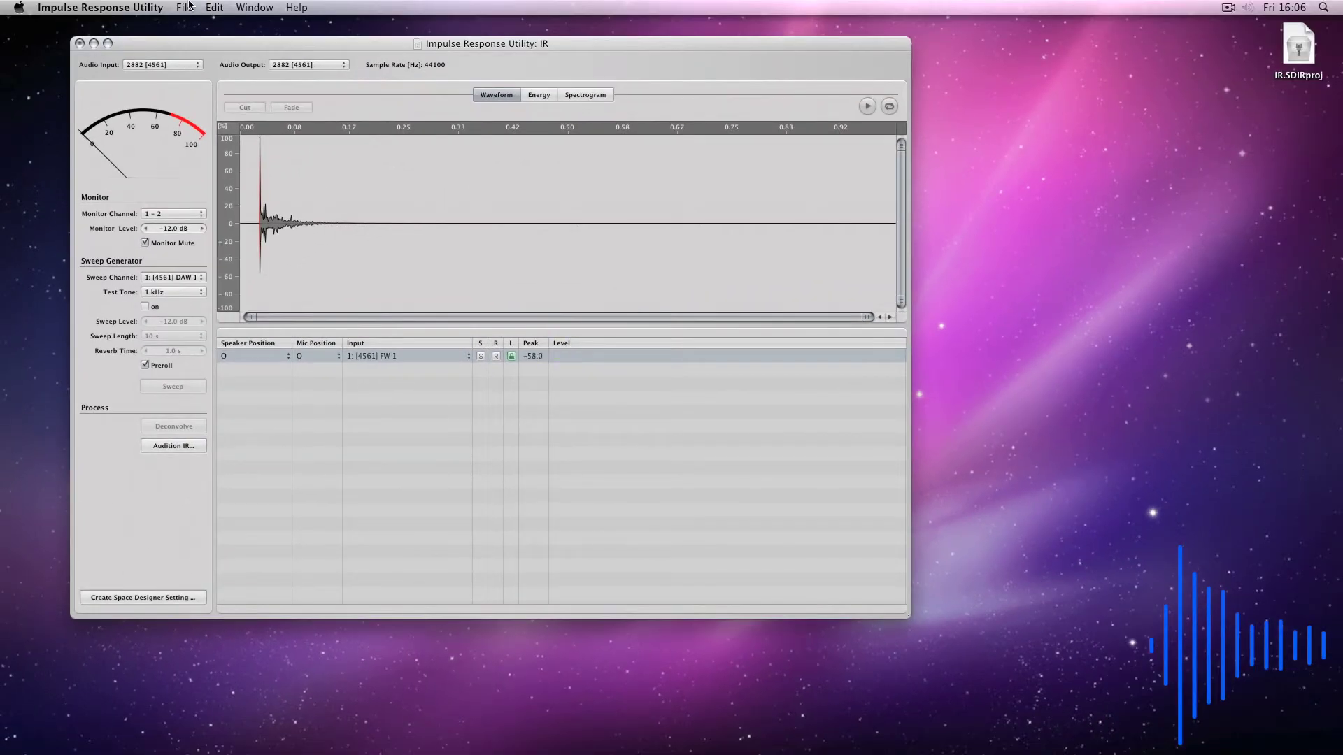
Save the deconvolved impulse response with File > Save Project, then minimize the app window
left_click(184, 7)
left_click(212, 73)
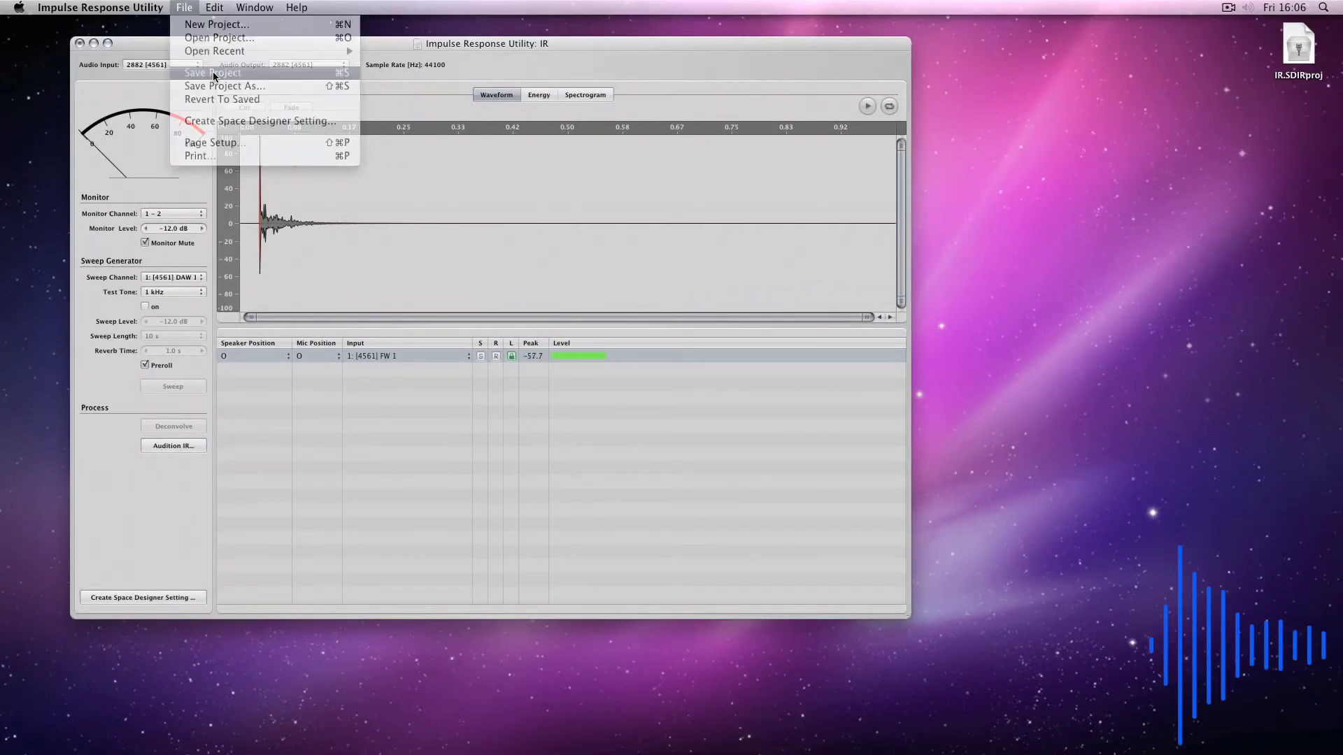
left_click(94, 43)
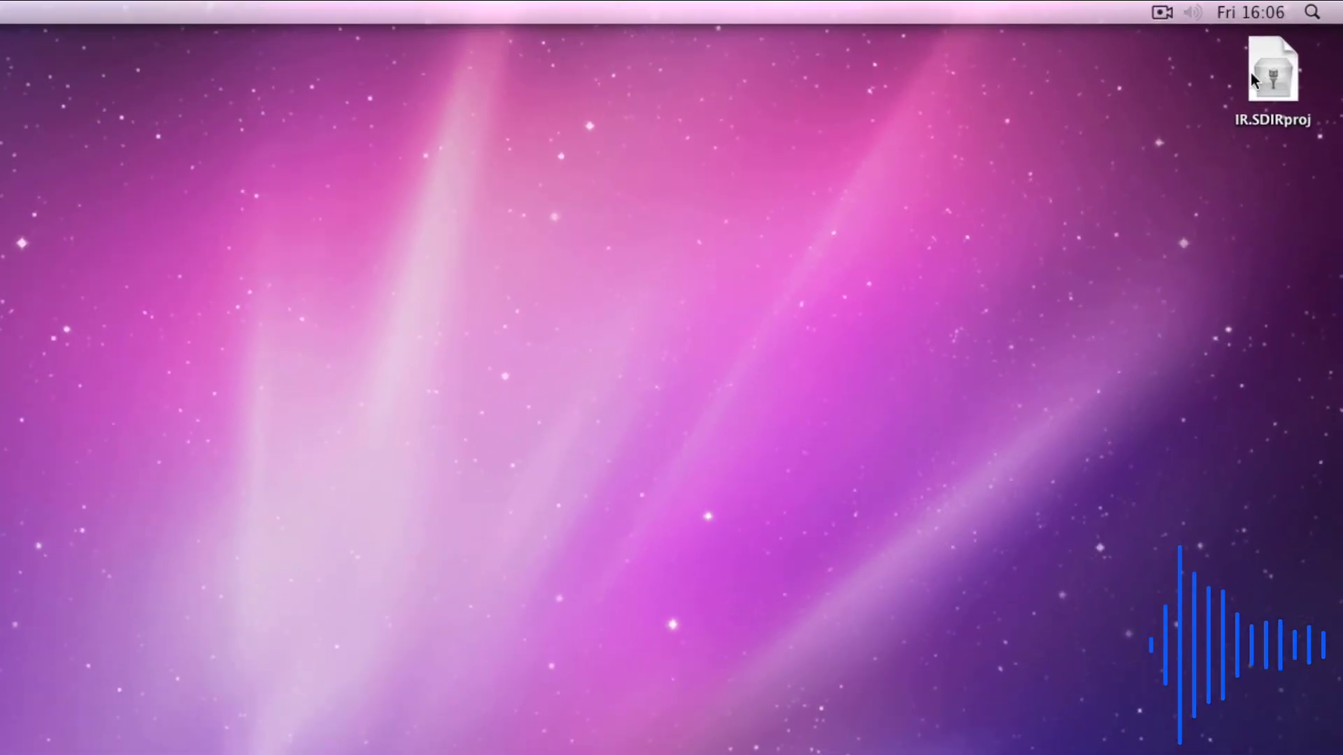
Show the package contents of IR.SDIRproj and rename 1.aif to 1.wav
right_click(1292, 49)
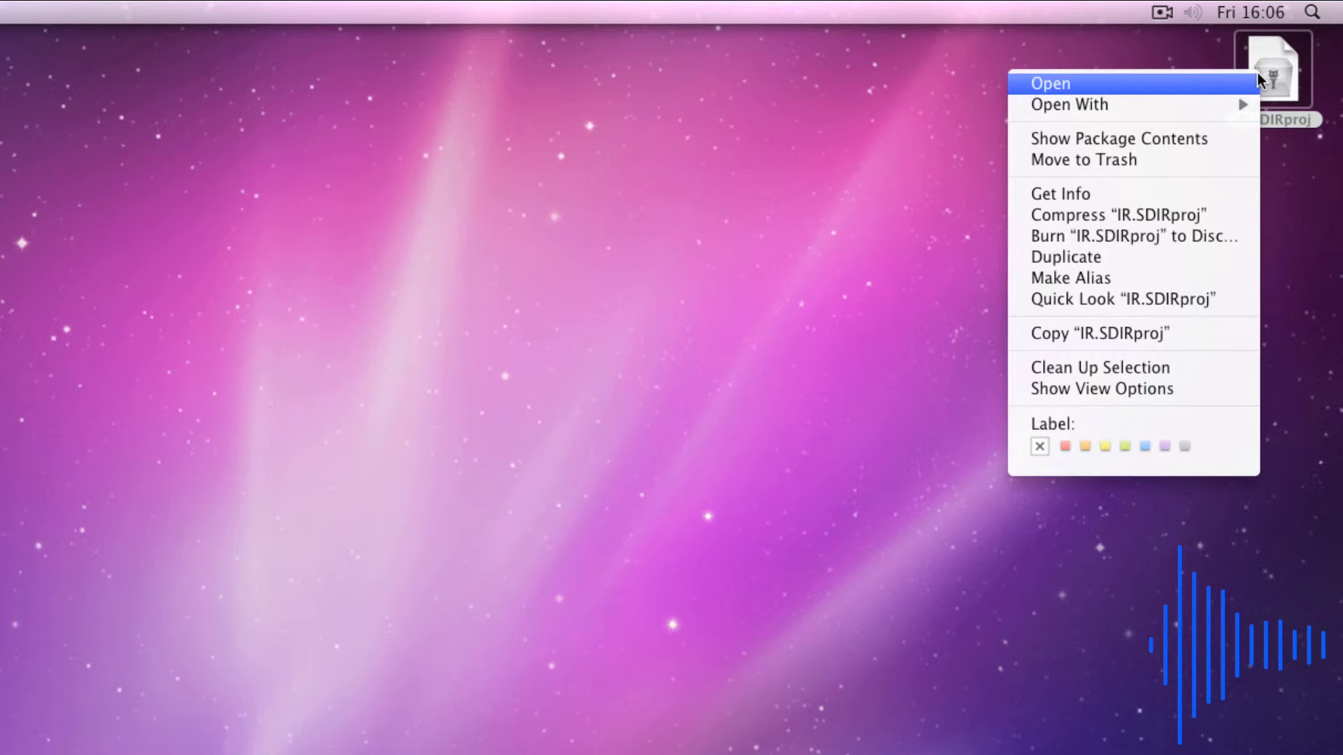
left_click(1203, 135)
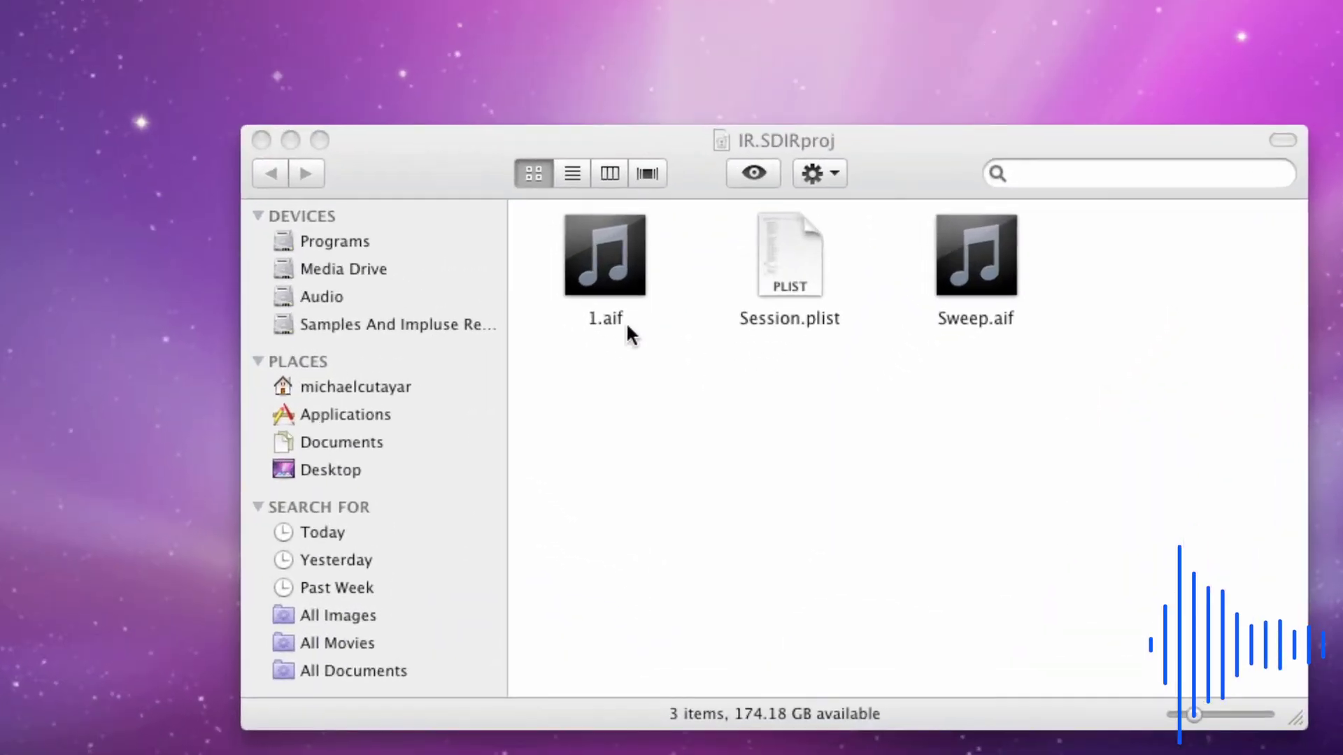
left_click(626, 469)
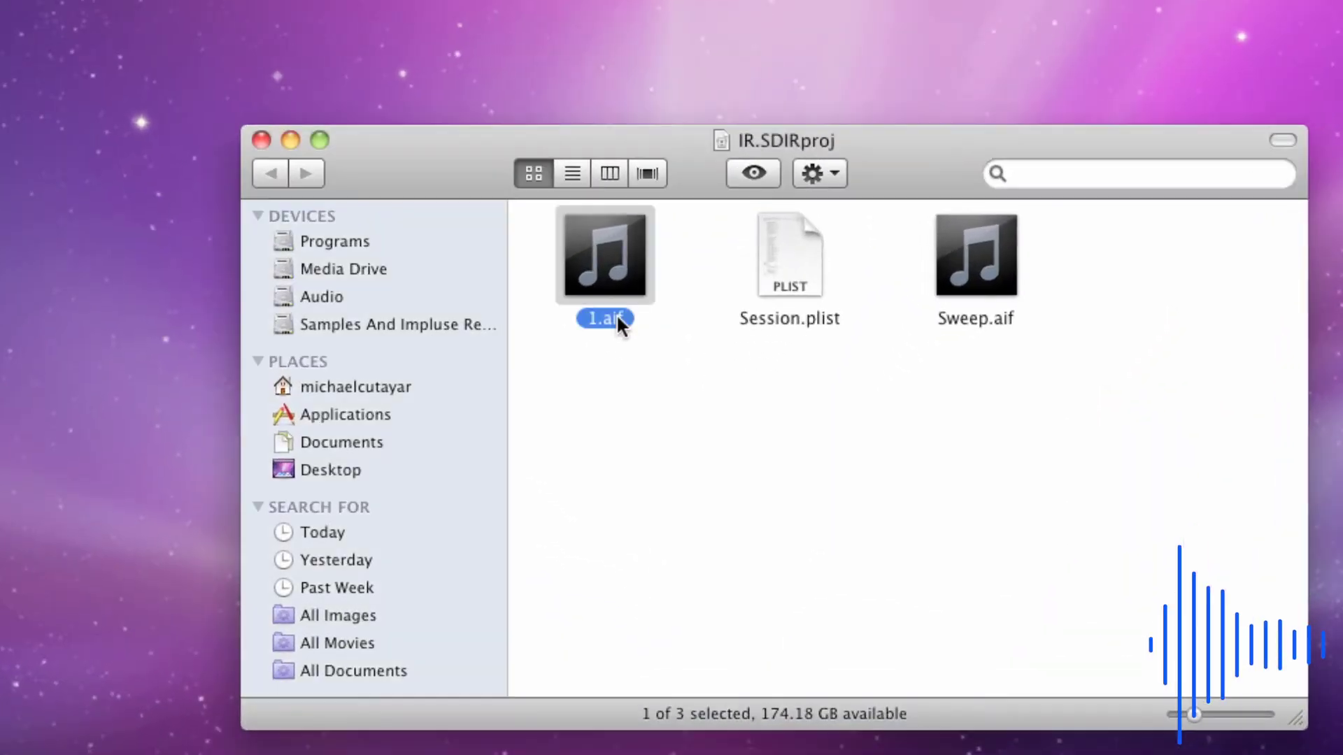
left_click(616, 319)
key("Right")
key("Right")
key("Right")
key("BackSpace")
key("BackSpace")
key("BackSpace")
type("w")
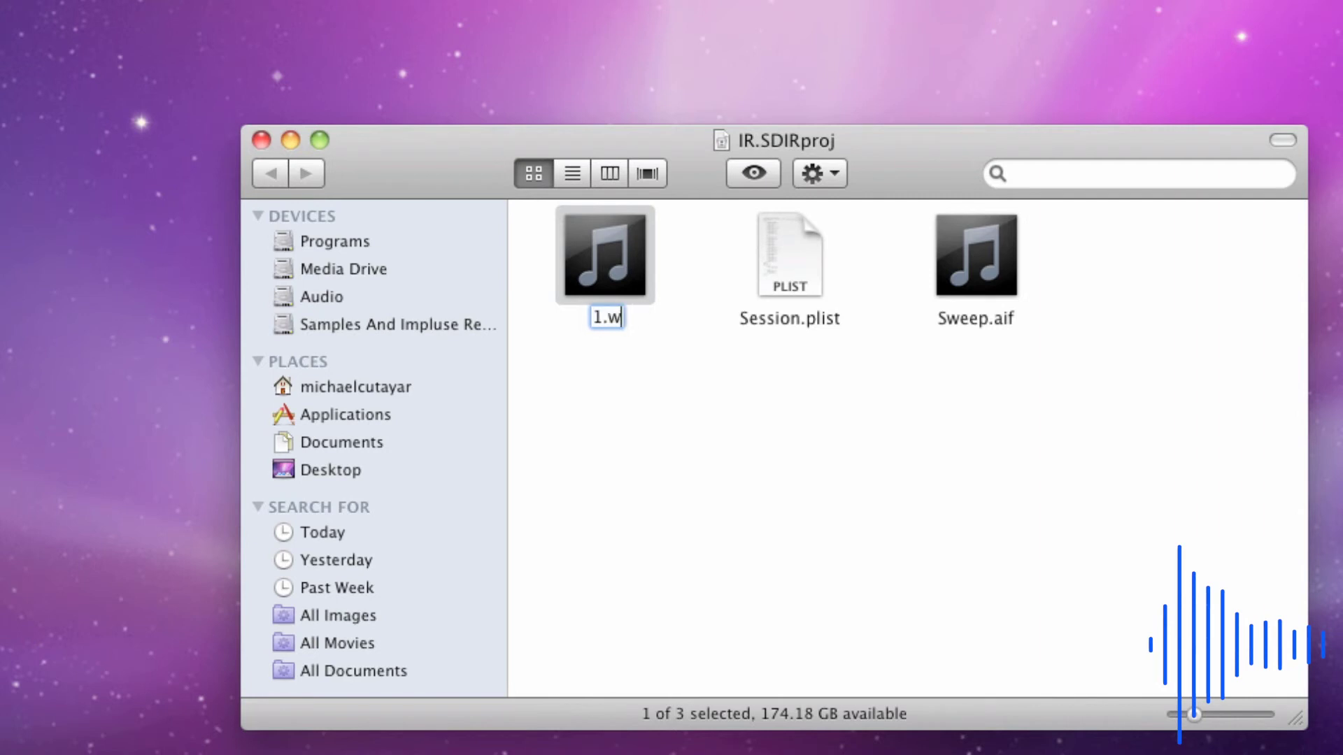
type("av")
key("Return")
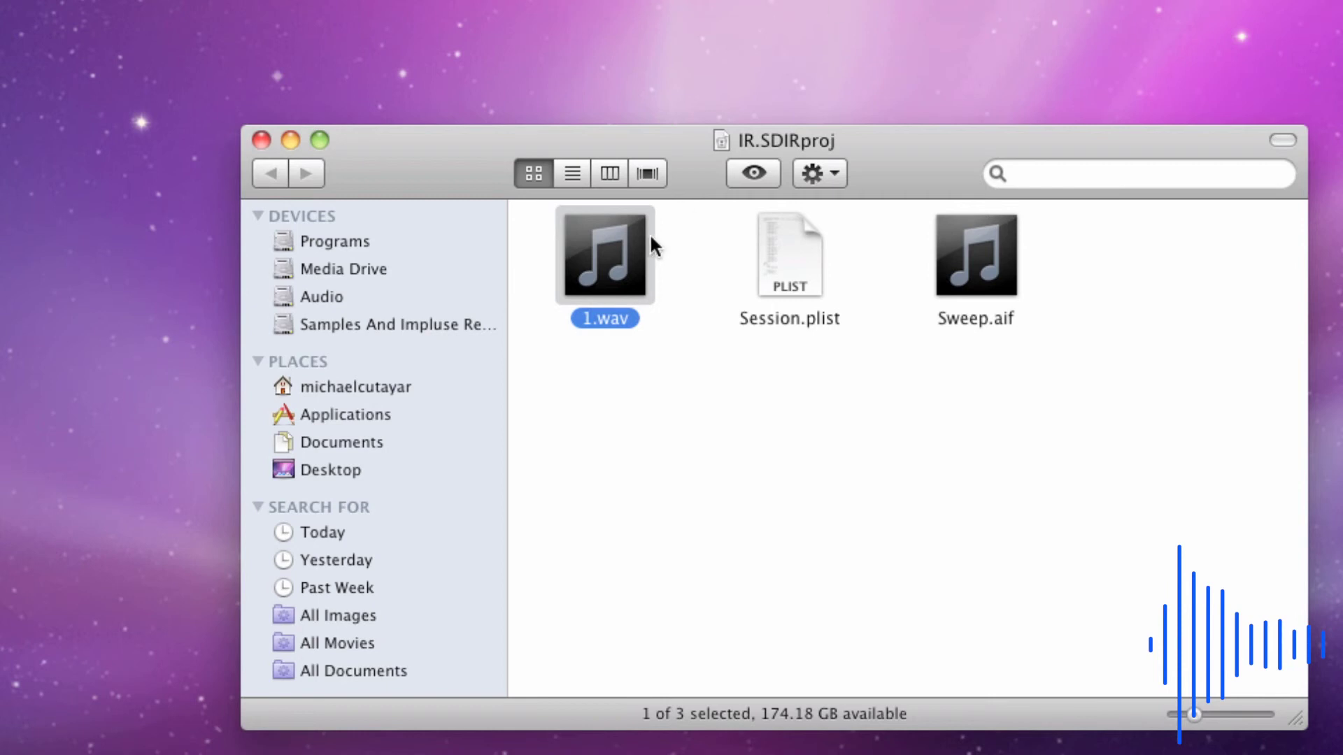
Rename 1.wav to IR.wav and drag it out onto the desktop
left_click(585, 320)
type("IR")
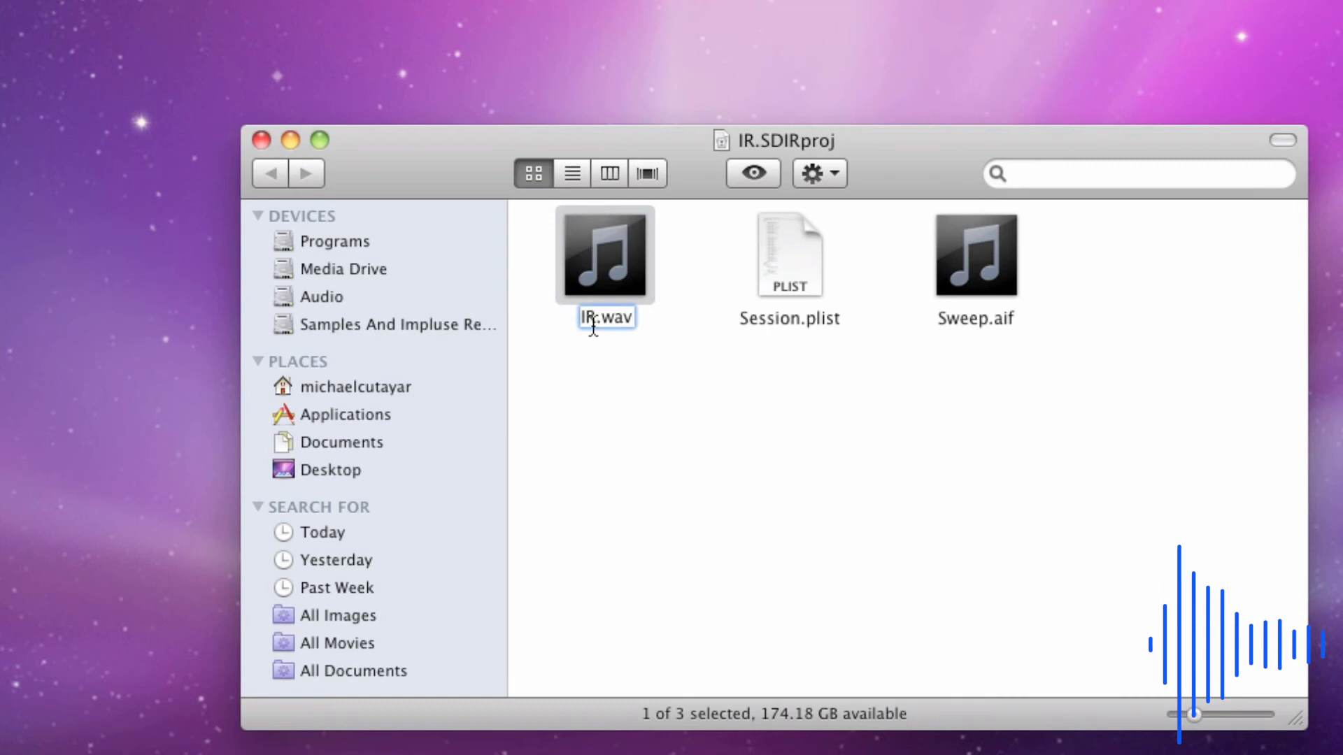
key("Return")
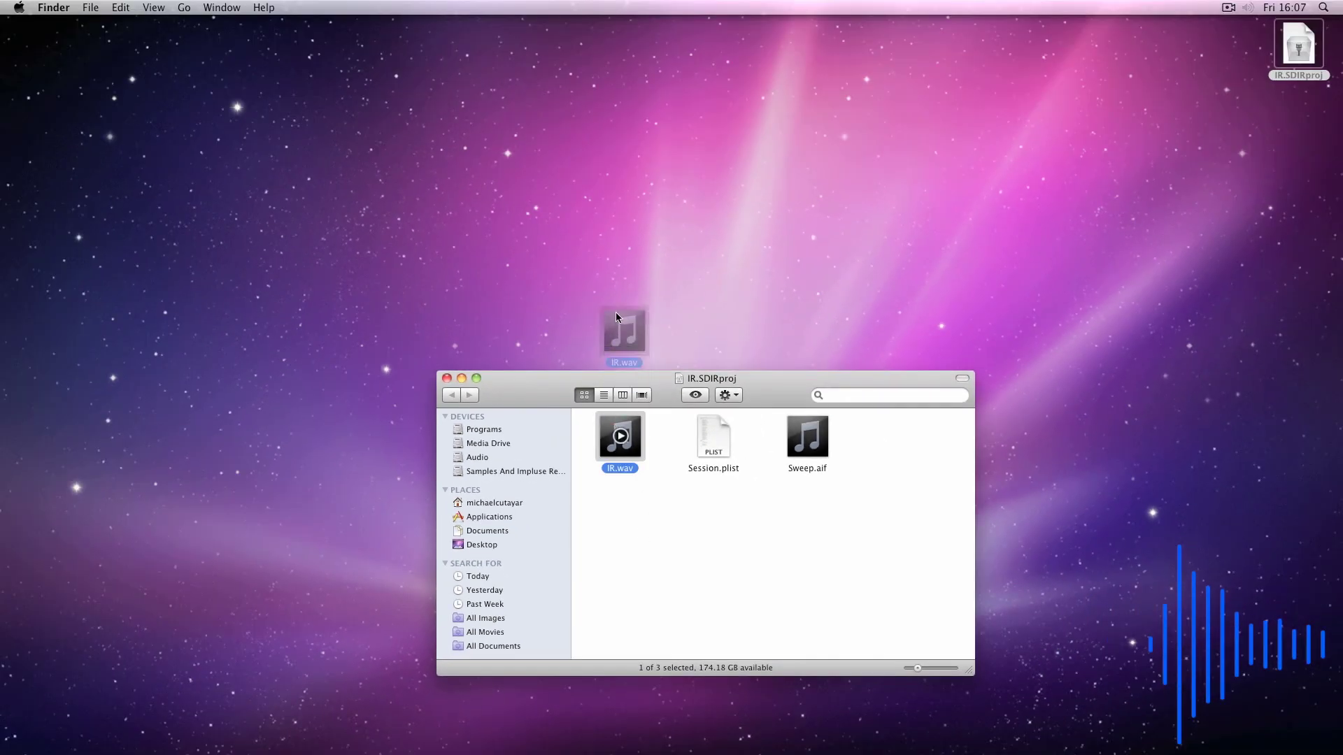
left_click_drag(606, 235, 606, 235)
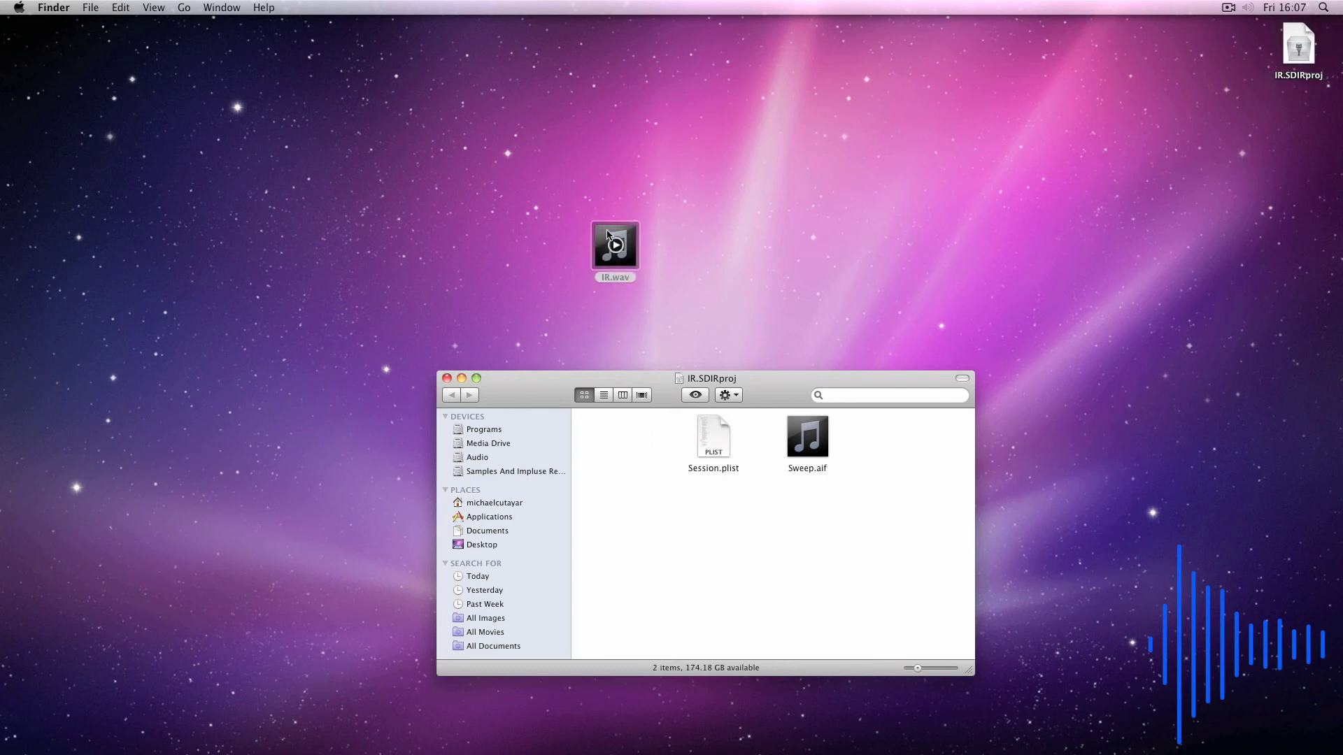